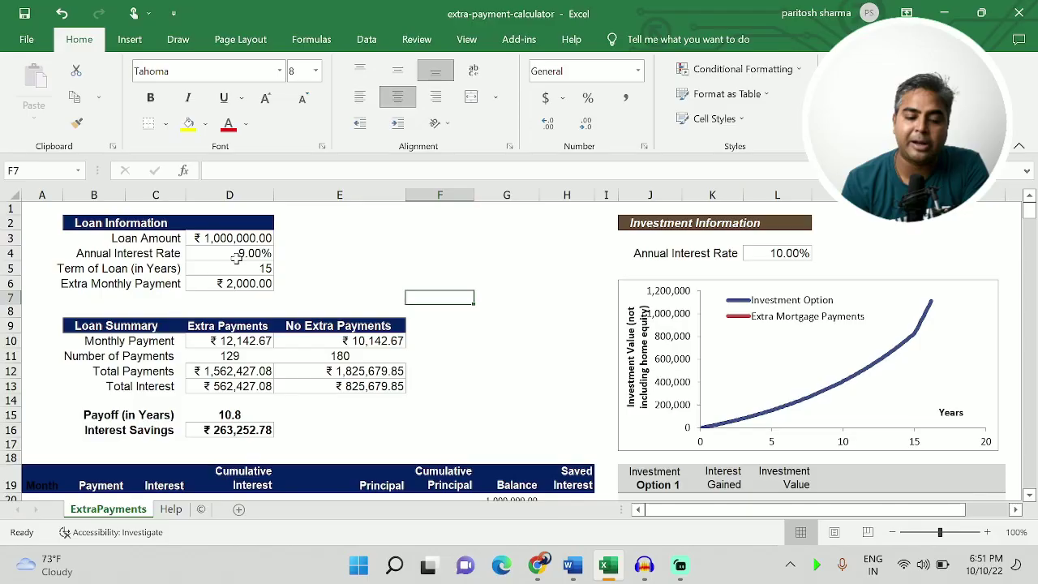
Review the rate and term inputs, then the payment, number-of-payments, total-payments, total-interest and interest-savings formulas.
click(236, 257)
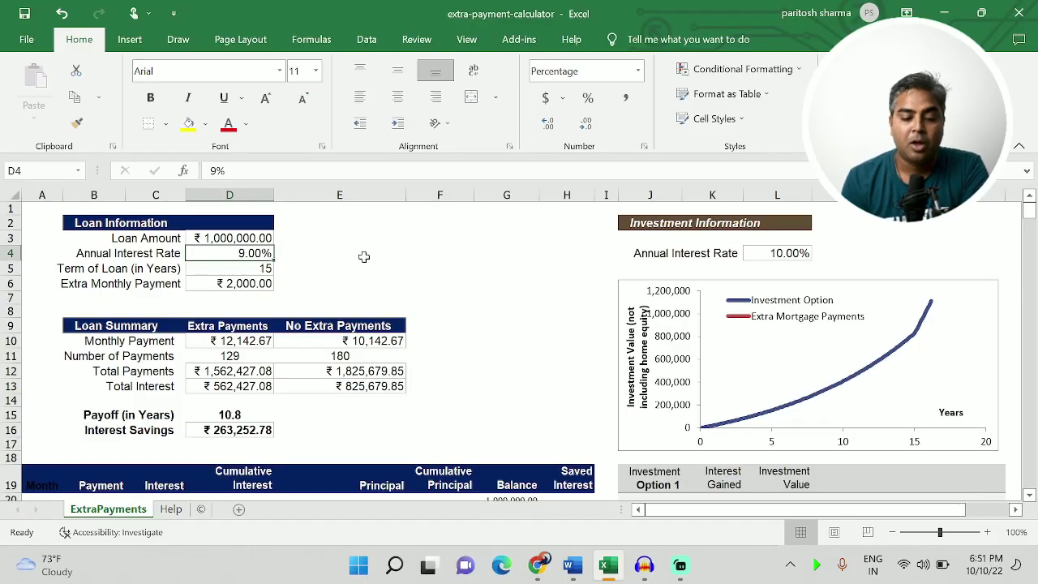
click(266, 268)
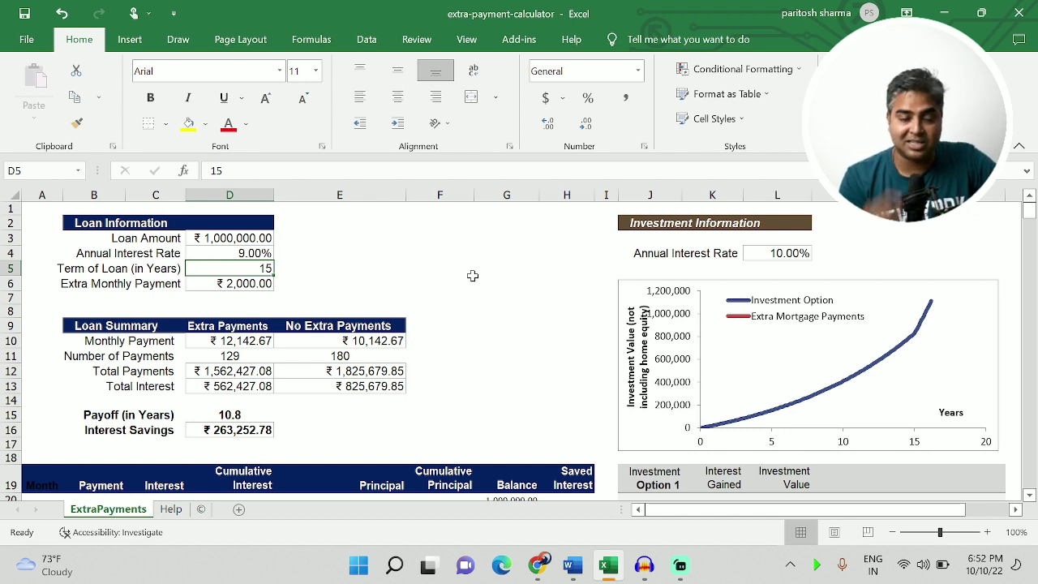
click(244, 344)
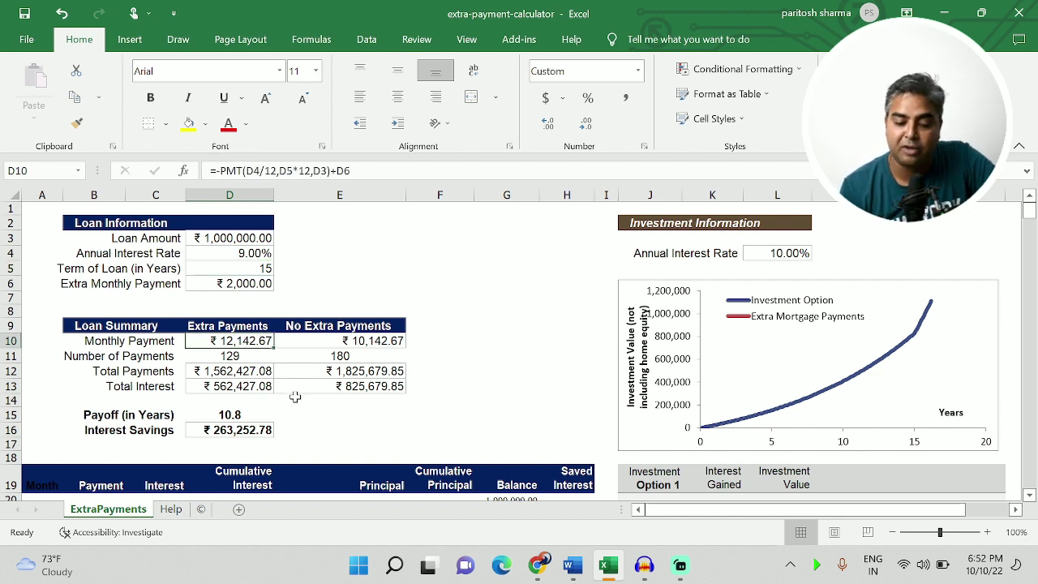
click(236, 357)
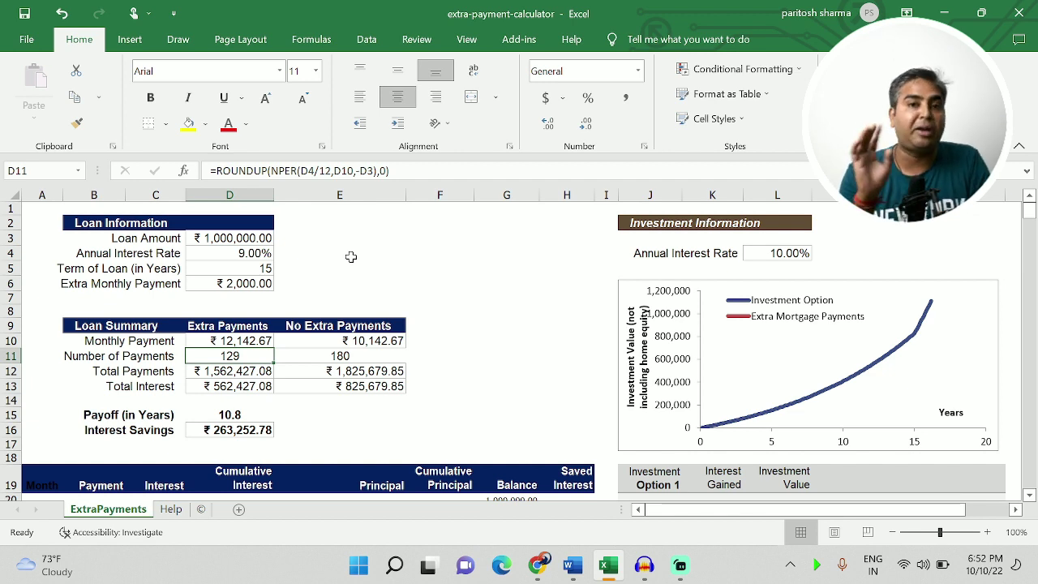
click(217, 373)
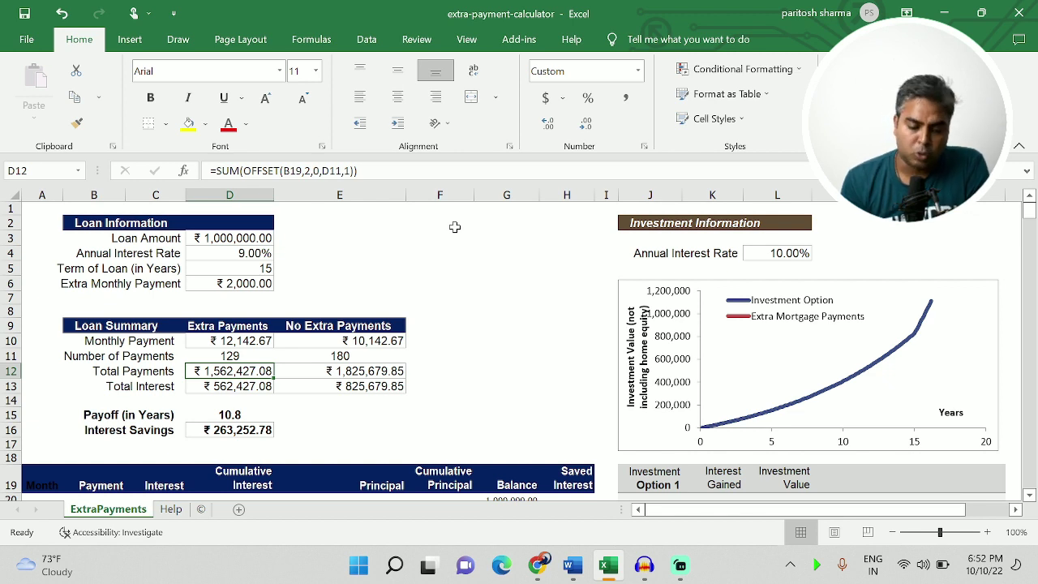
click(250, 386)
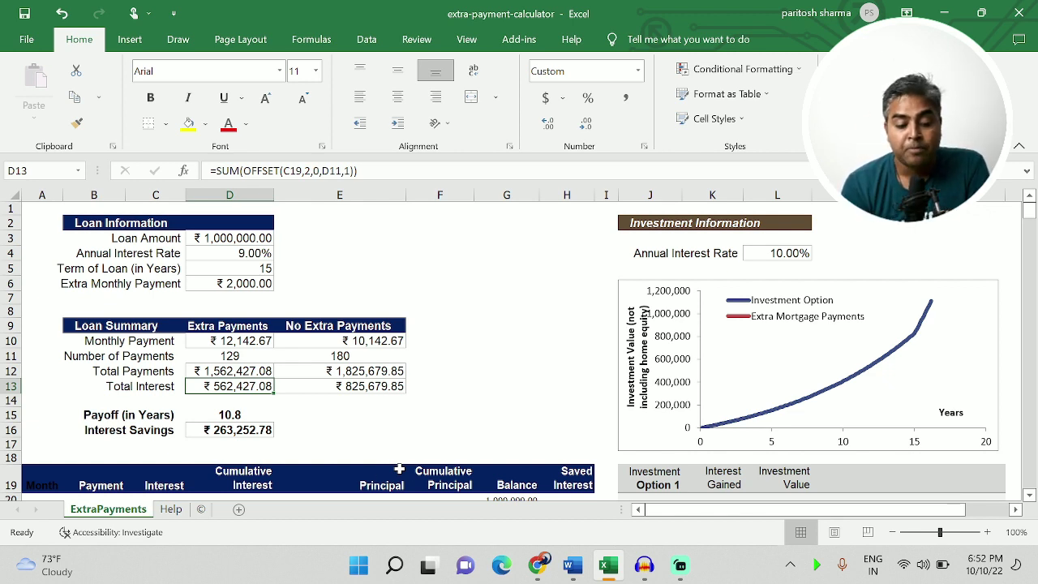
click(229, 430)
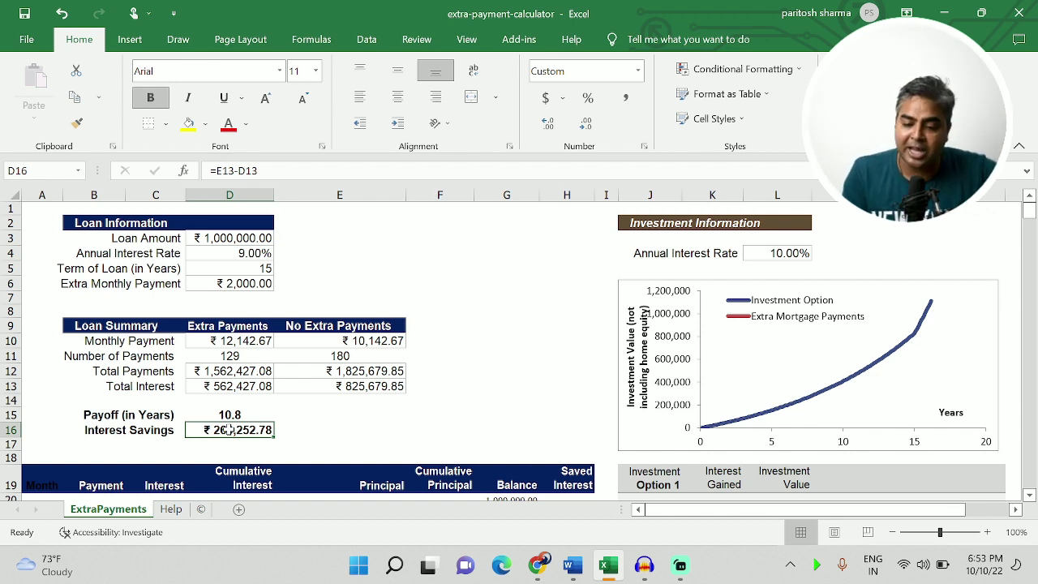
Check the investment annual interest rate and scroll down through the payment schedule.
click(777, 253)
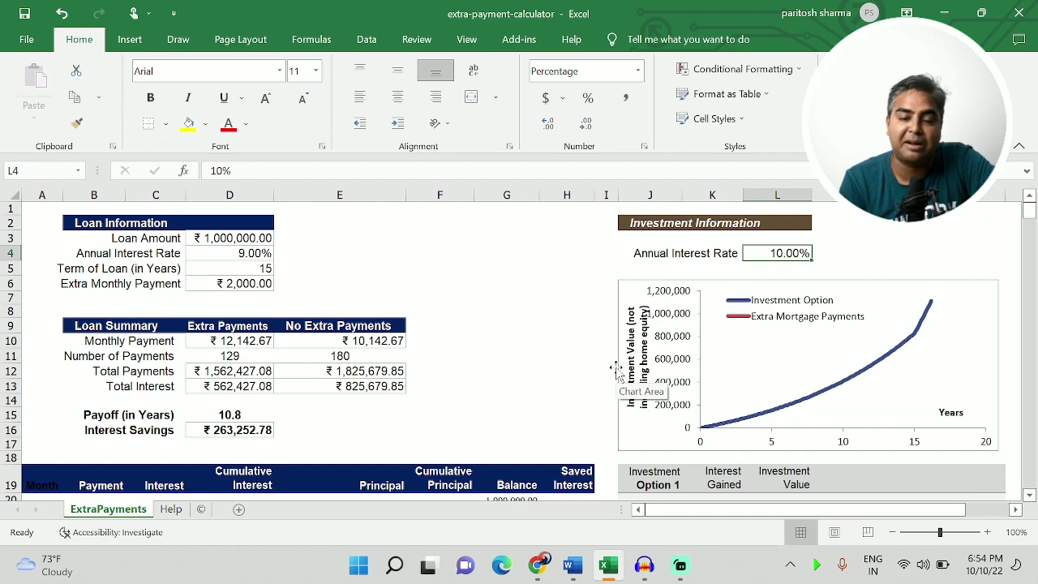
scroll(616, 369, down, 3)
scroll(616, 369, down, 7)
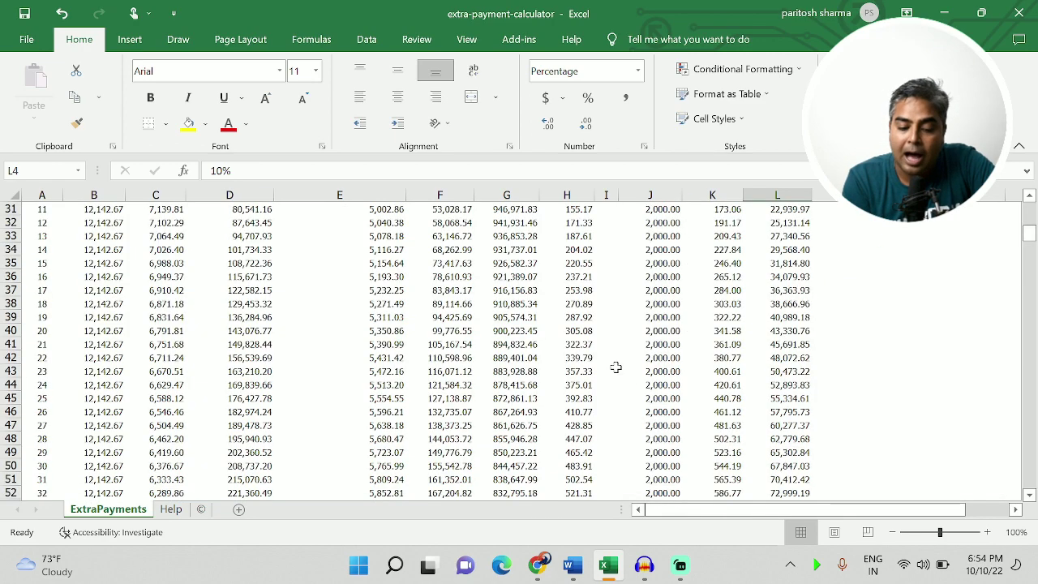
scroll(616, 367, down, 1)
scroll(616, 367, down, 2)
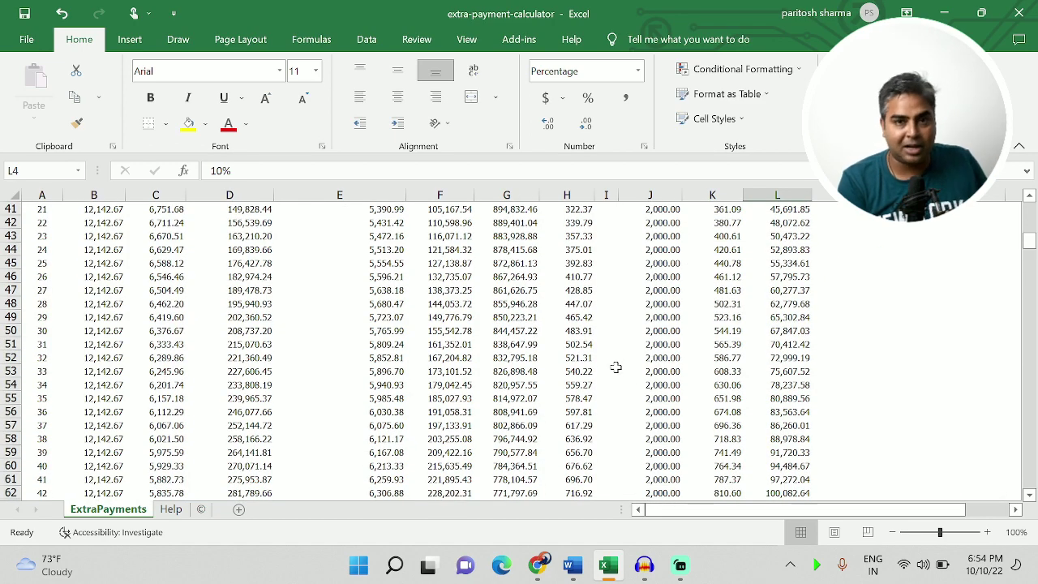
click(616, 367)
scroll(616, 367, down, 6)
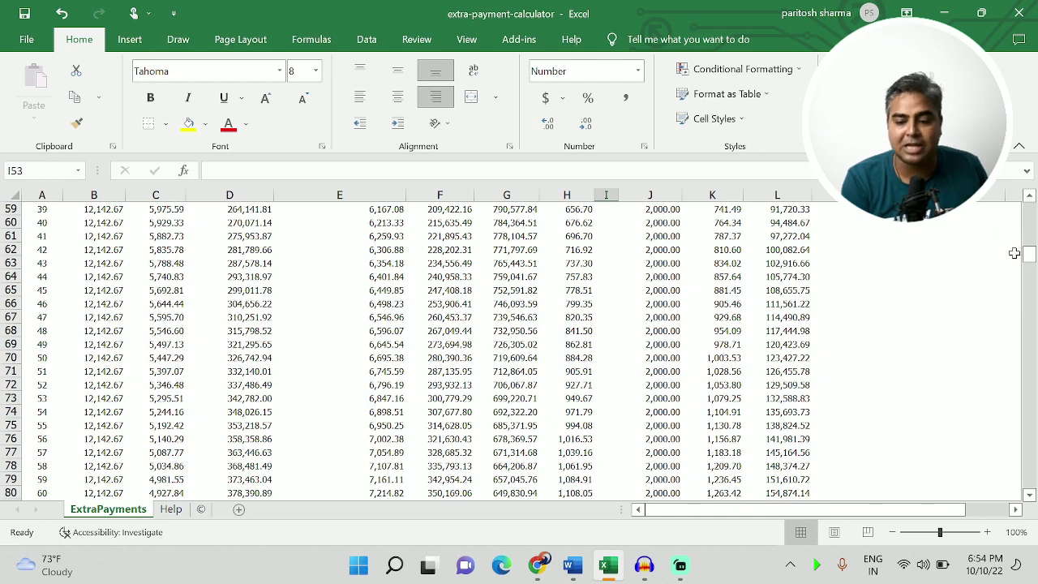
drag(1028, 255, 1033, 321)
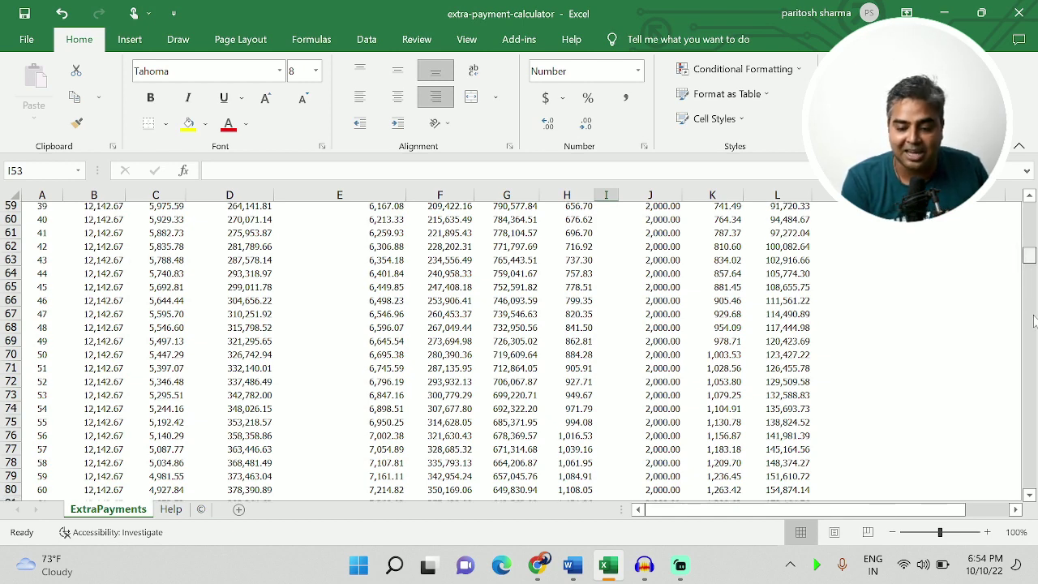
scroll(939, 349, down, 20)
scroll(938, 348, down, 4)
scroll(938, 349, up, 4)
scroll(939, 349, down, 10)
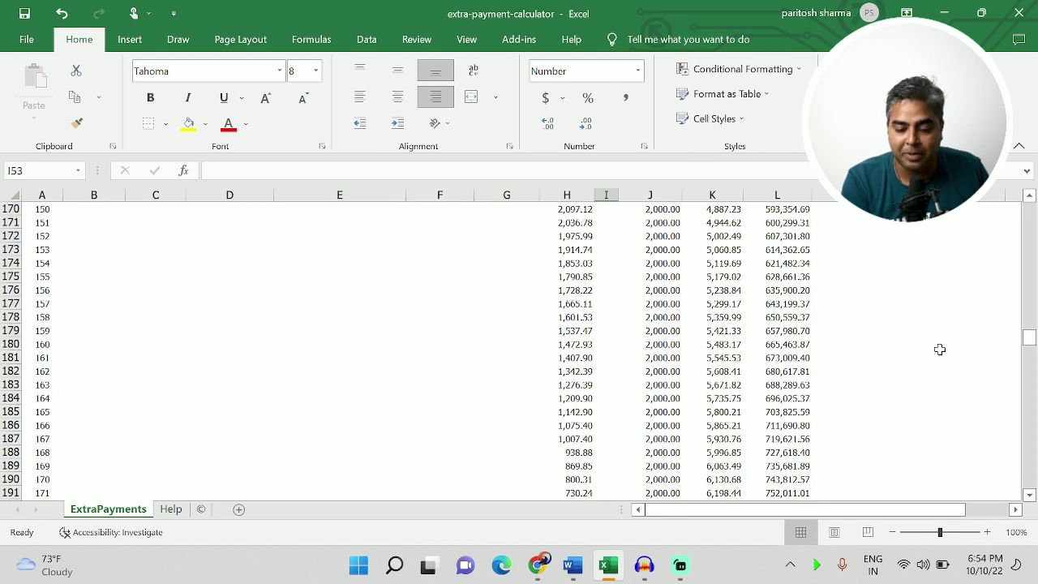
scroll(939, 348, up, 7)
scroll(938, 349, down, 9)
scroll(939, 348, down, 6)
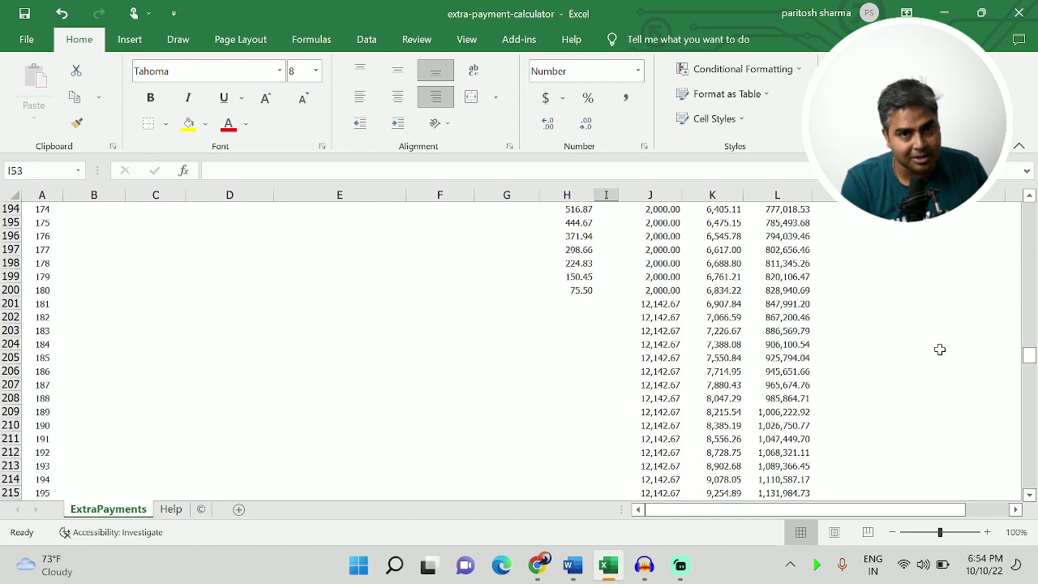
scroll(939, 349, down, 4)
scroll(939, 349, up, 3)
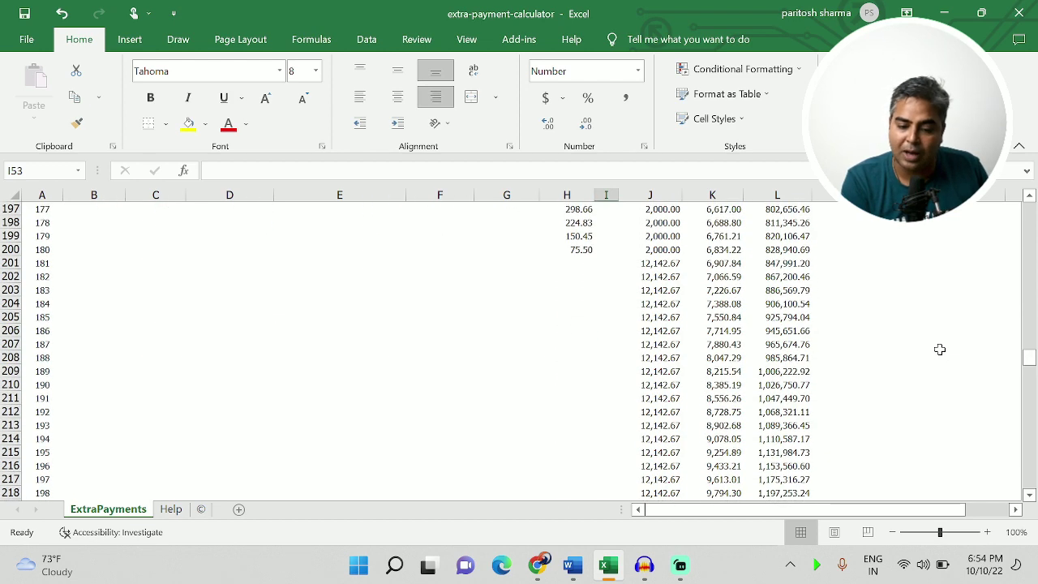
Inspect the saved-interest and investment-value formulas for month 180.
click(587, 250)
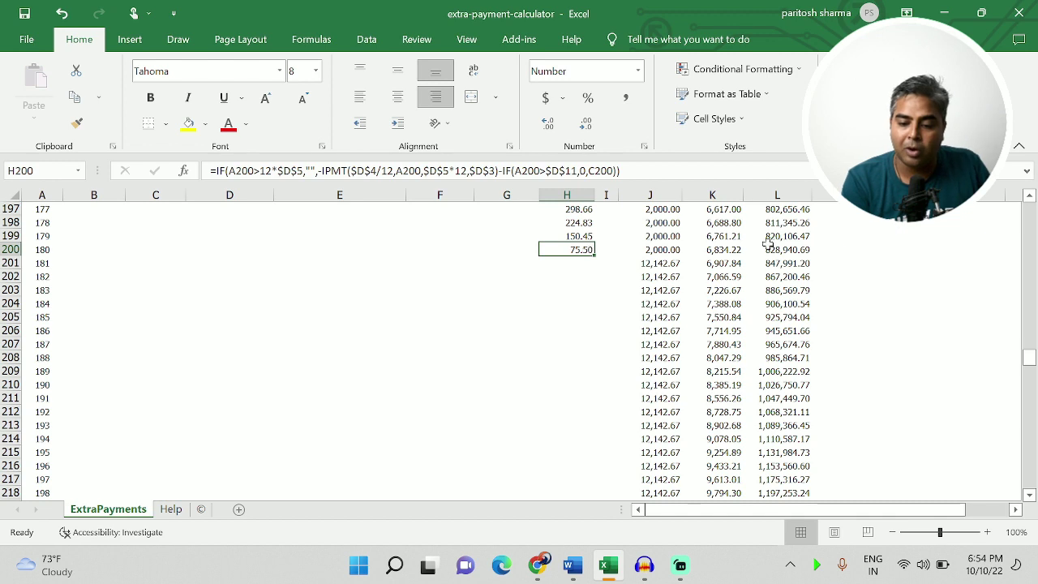
click(791, 250)
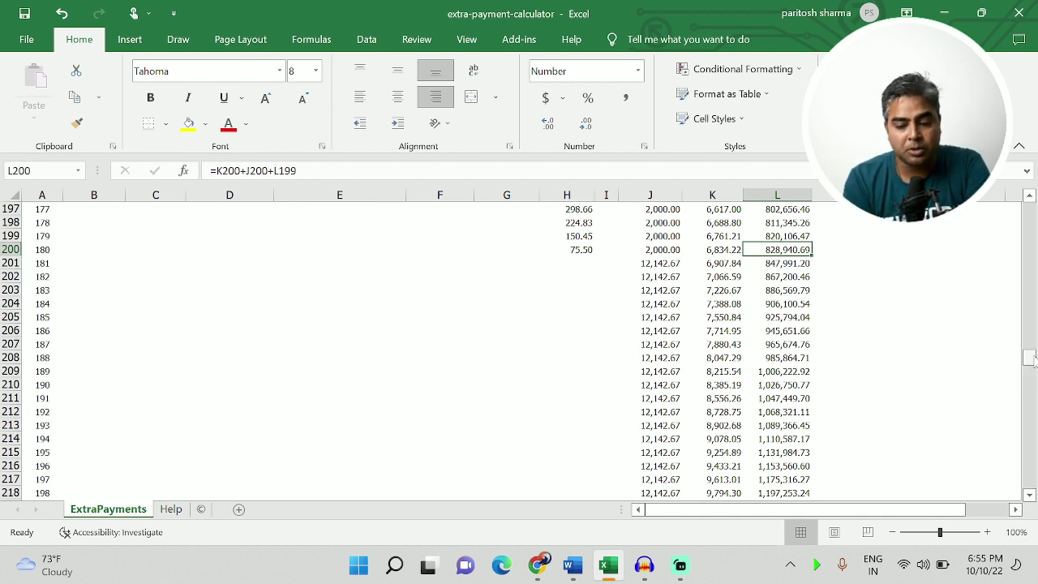
drag(1029, 358, 1030, 206)
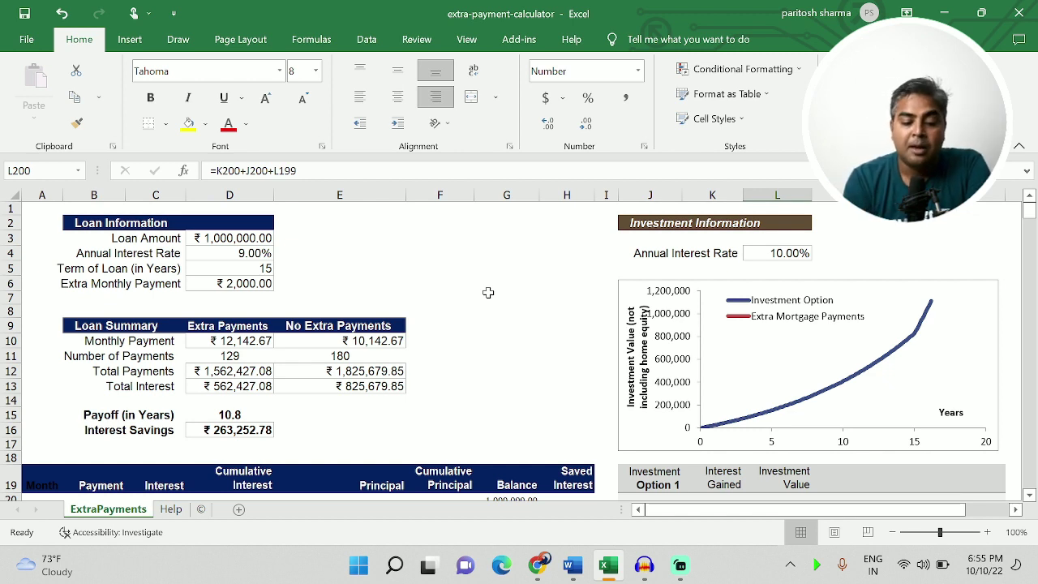
Change the rate to 19% and the term to 5 years, then check the recalculated interest savings.
click(256, 252)
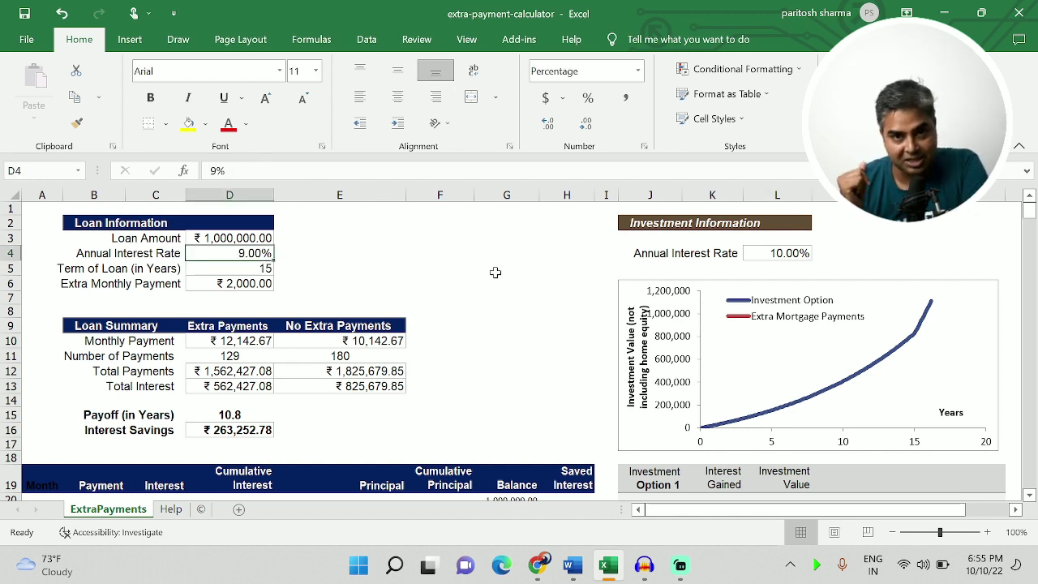
text(1)
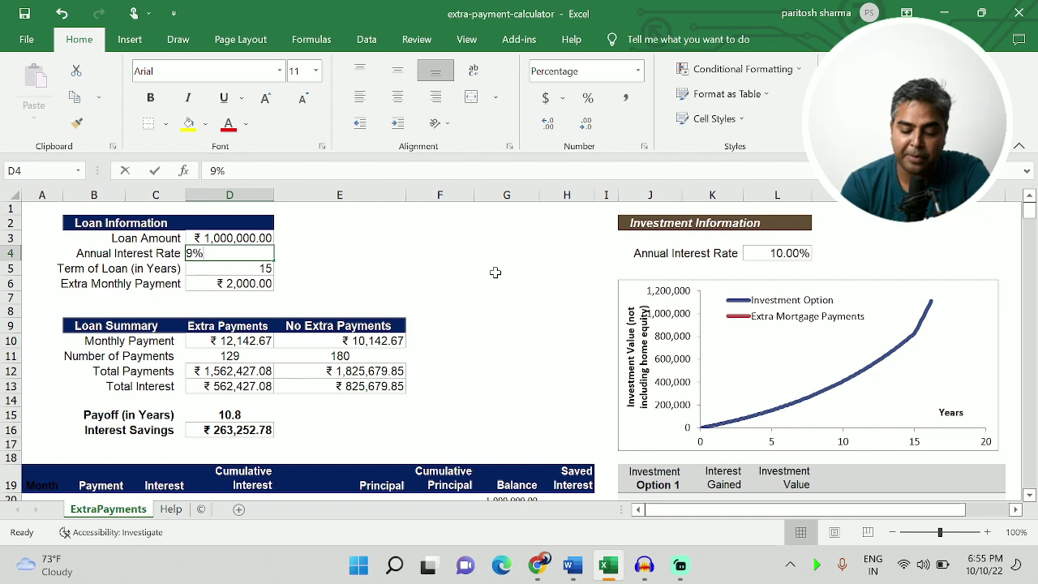
text(9)
click(568, 280)
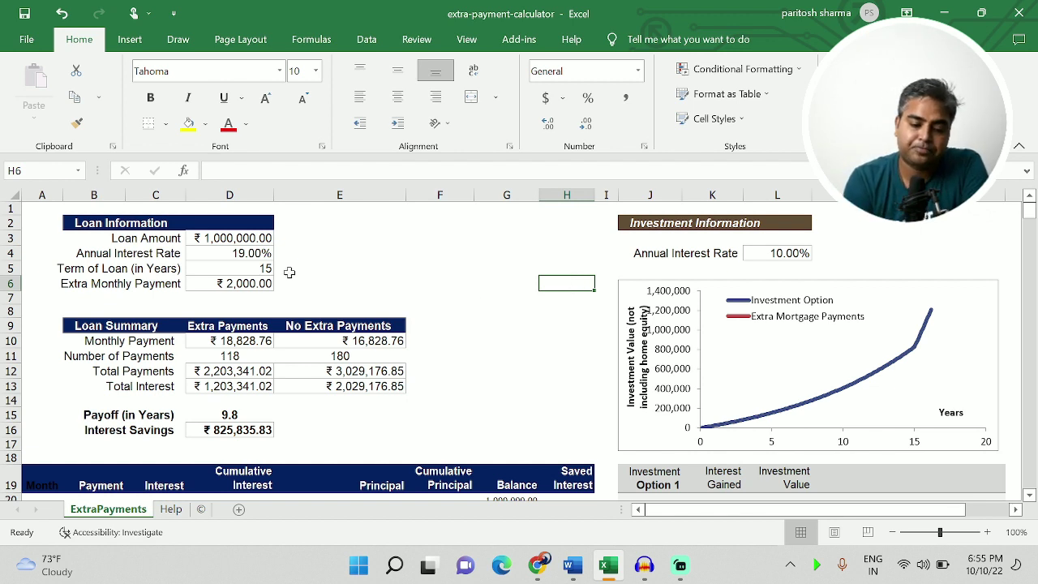
click(265, 268)
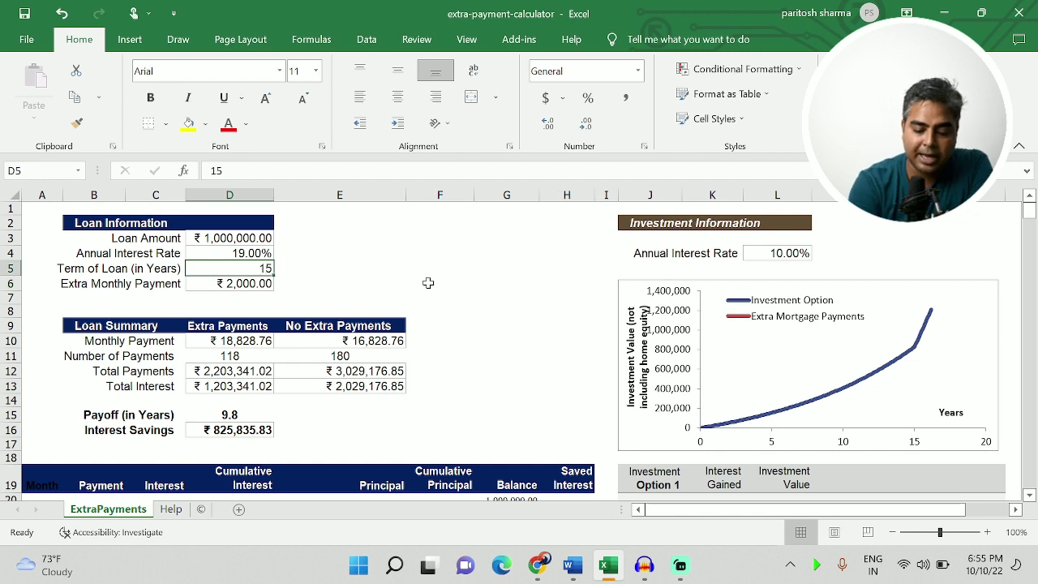
text(5)
click(477, 286)
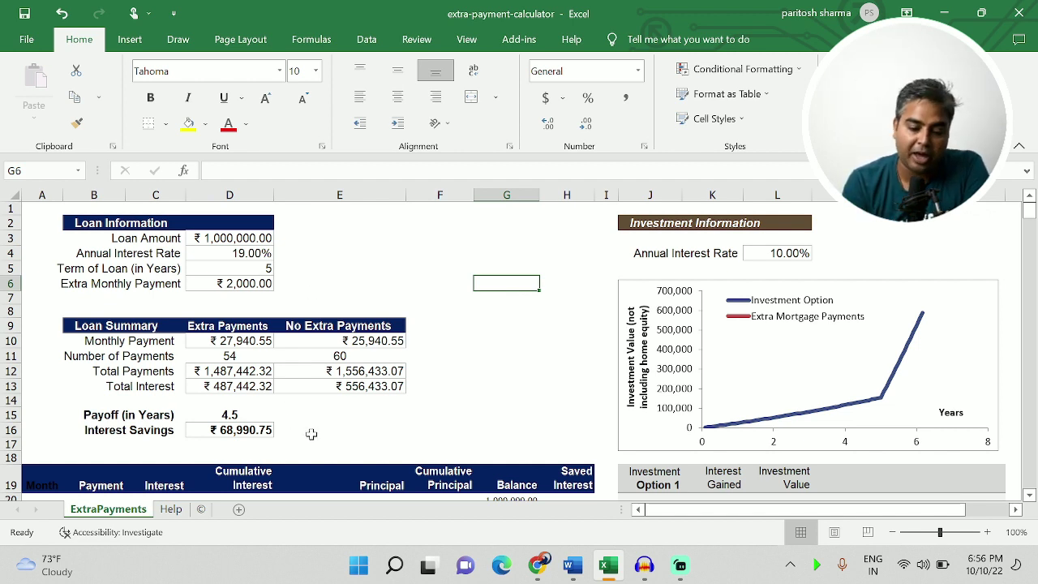
click(233, 431)
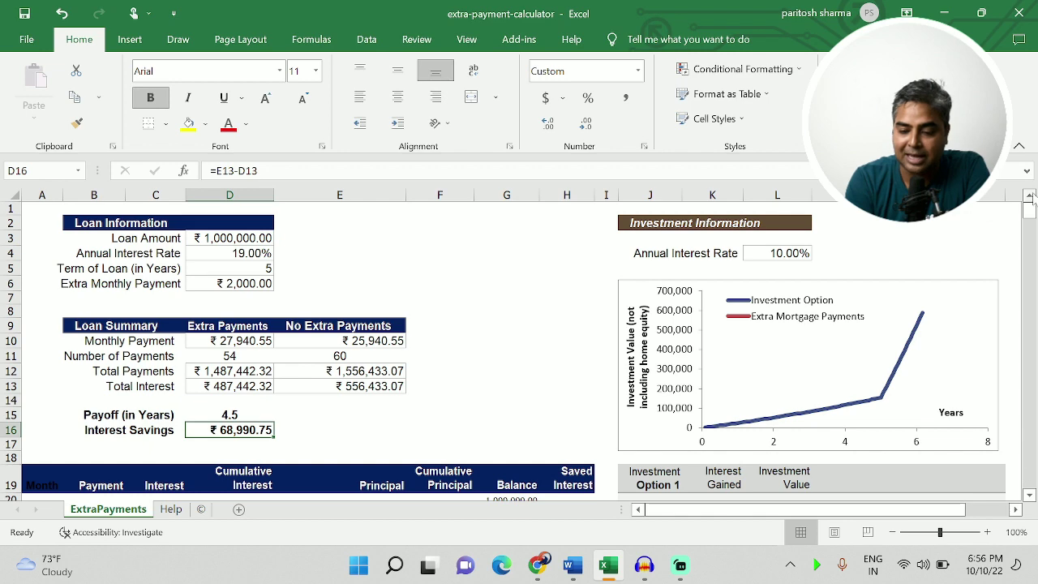
drag(1028, 217, 1028, 252)
drag(1019, 332, 857, 325)
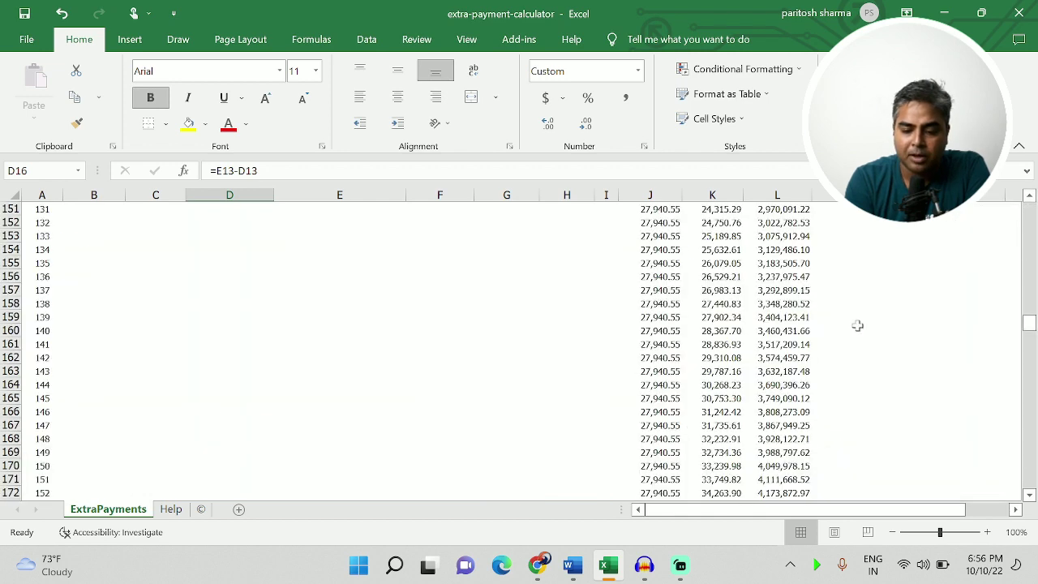
scroll(780, 374, up, 6)
scroll(779, 374, up, 5)
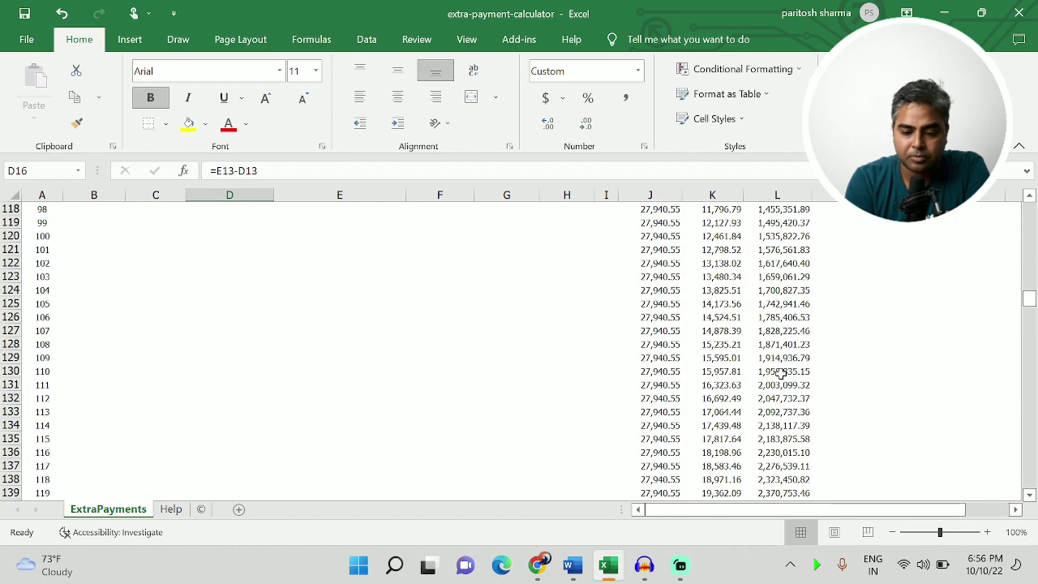
scroll(779, 374, up, 13)
scroll(779, 374, up, 14)
click(779, 372)
scroll(779, 374, down, 11)
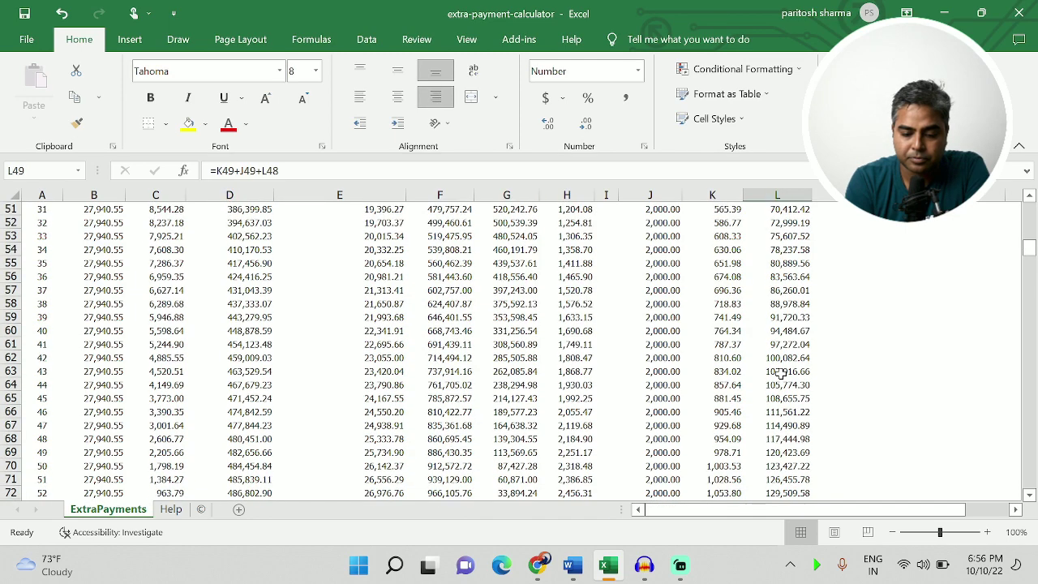
click(779, 371)
right_click(780, 371)
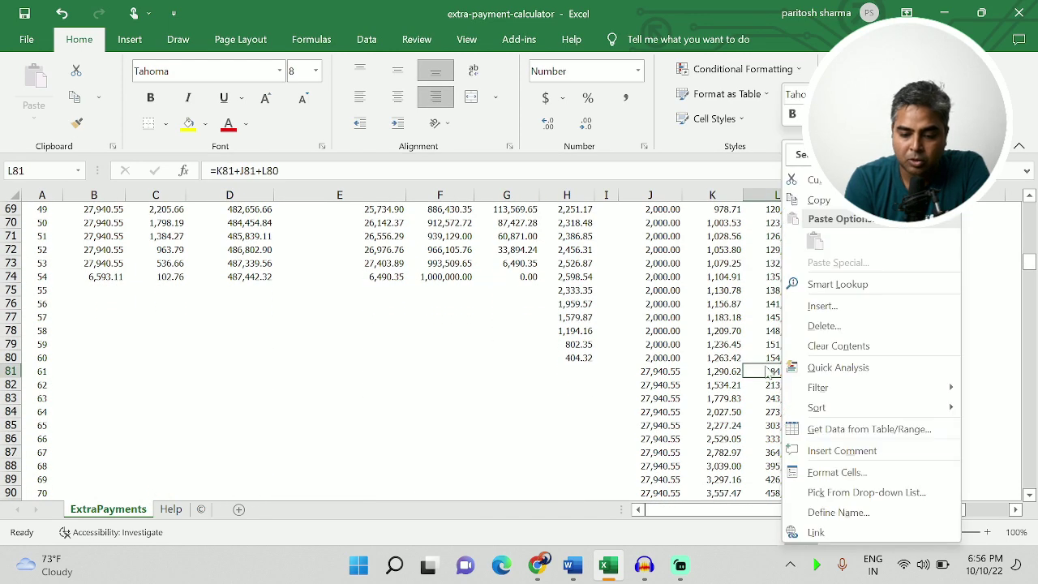
click(528, 391)
click(755, 357)
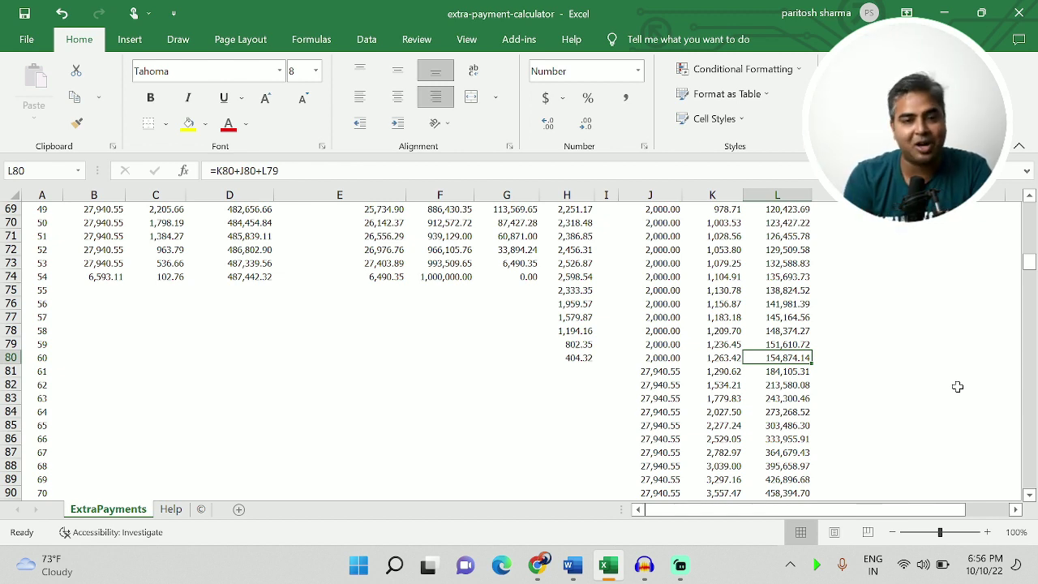
scroll(956, 387, up, 1)
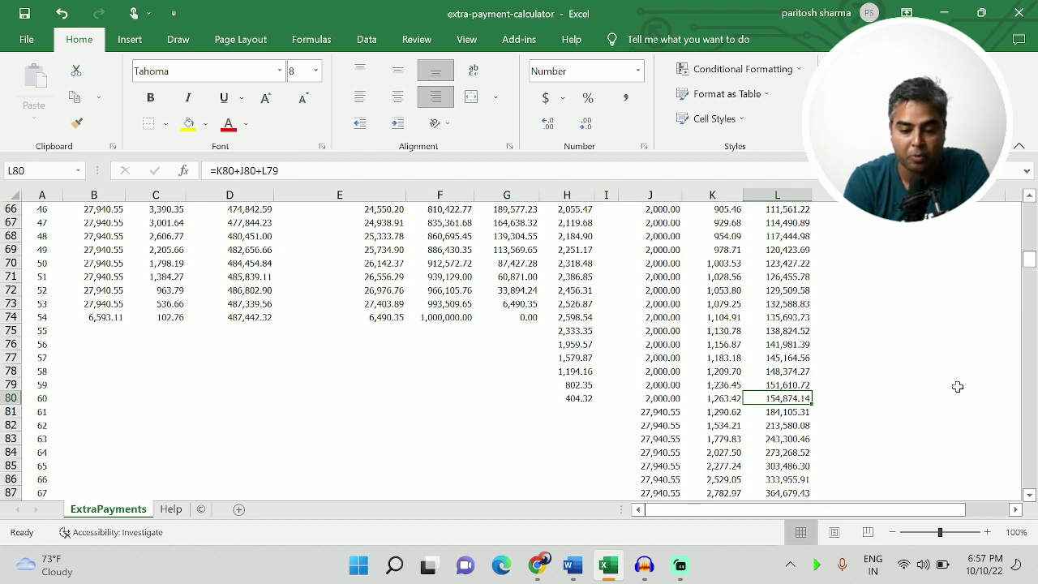
scroll(957, 387, up, 9)
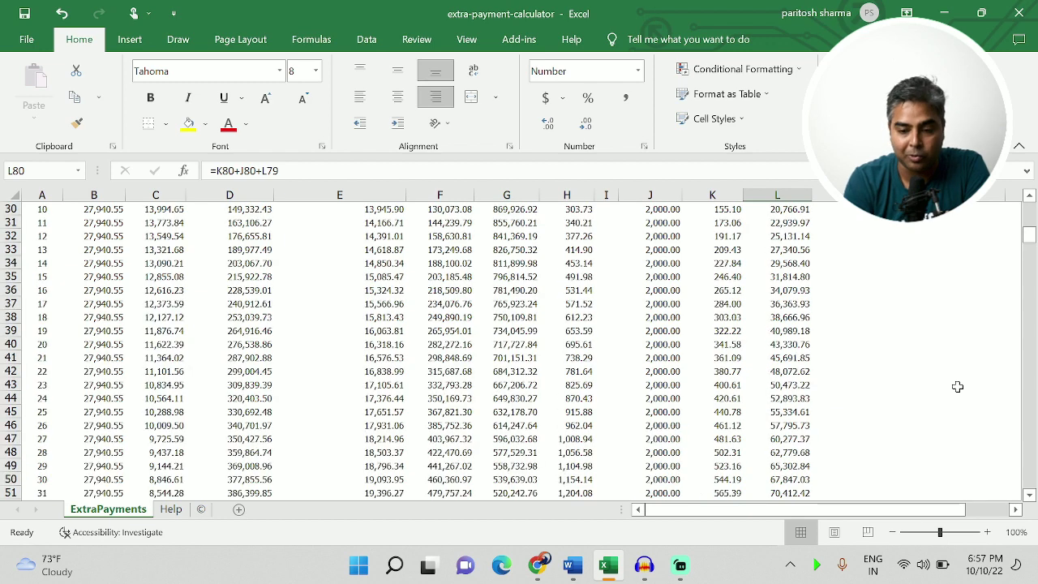
scroll(957, 387, up, 12)
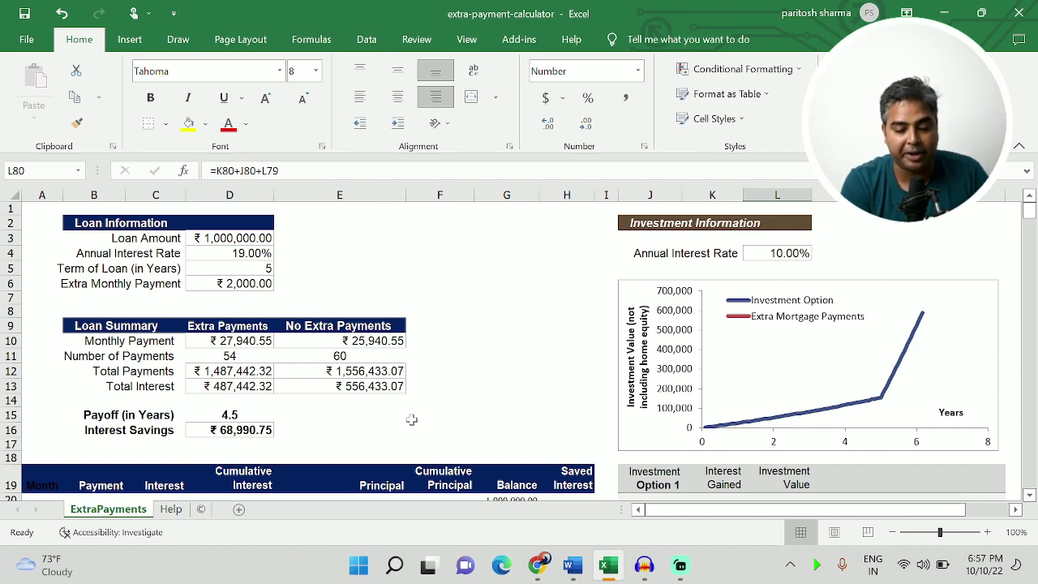
scroll(450, 404, down, 6)
scroll(450, 404, down, 1)
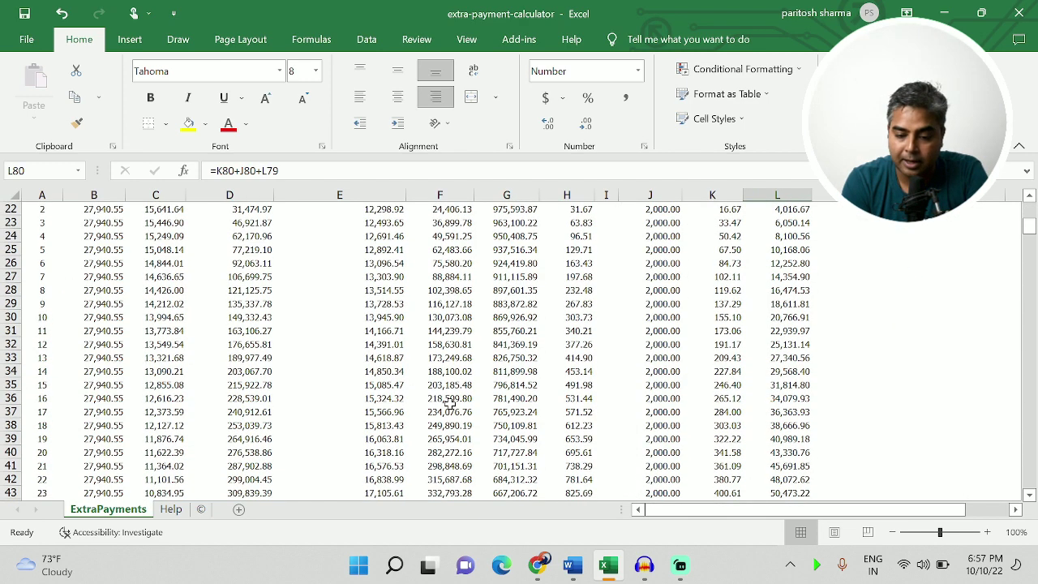
scroll(450, 404, up, 2)
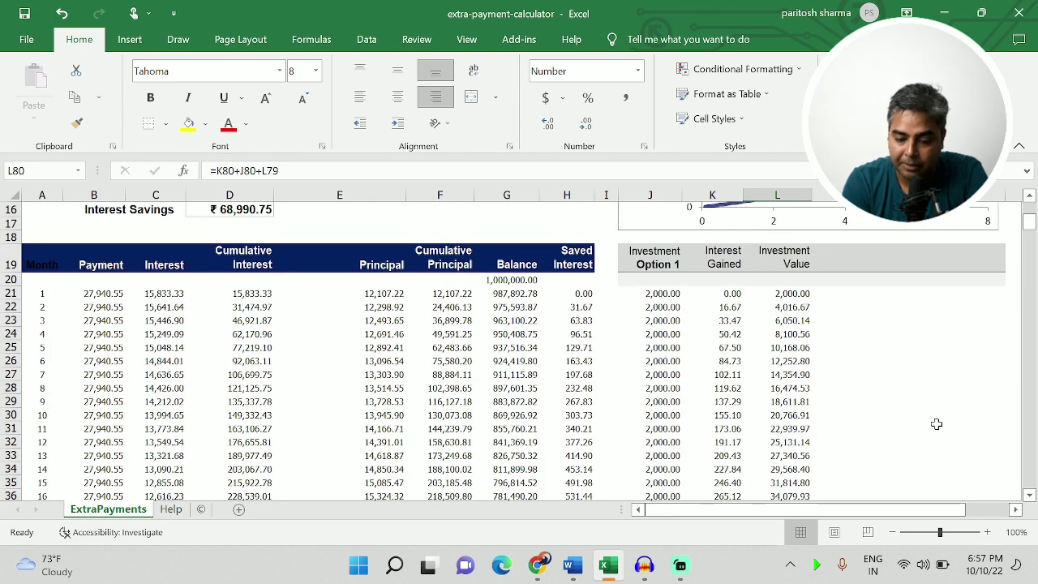
scroll(935, 424, down, 6)
scroll(936, 424, down, 4)
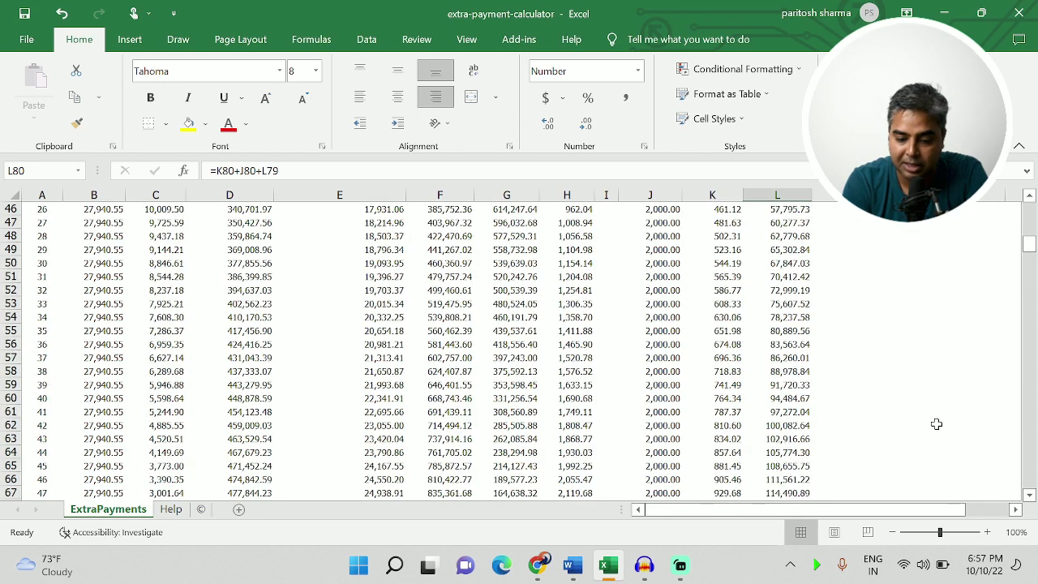
scroll(935, 424, down, 8)
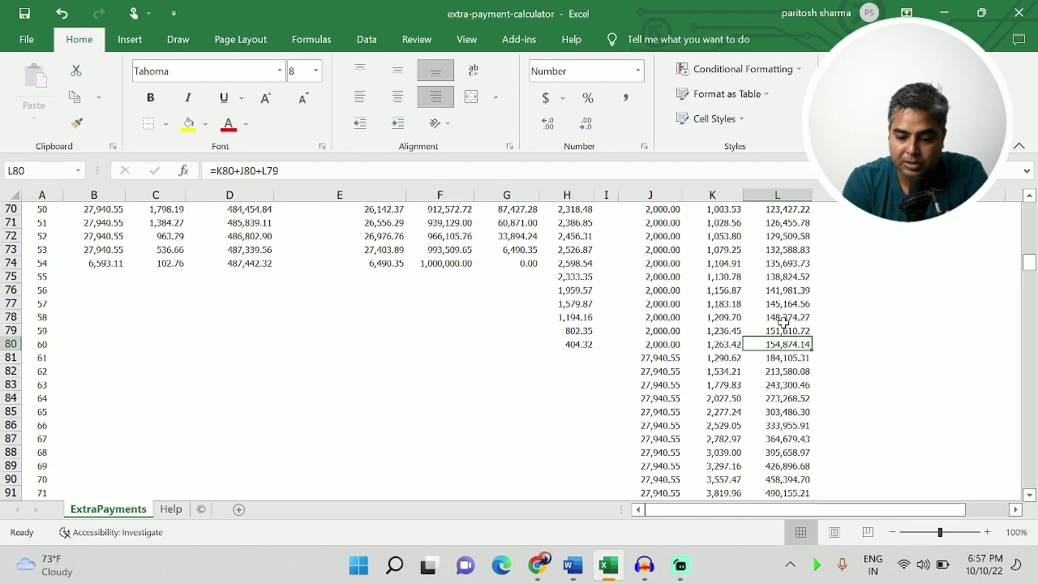
click(724, 343)
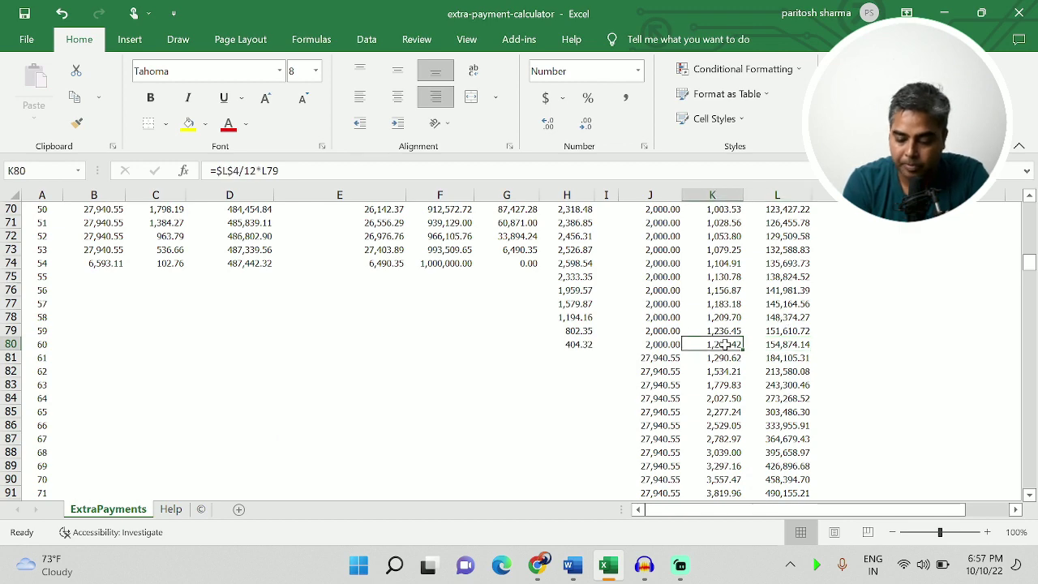
key(ctrl+shift+Up)
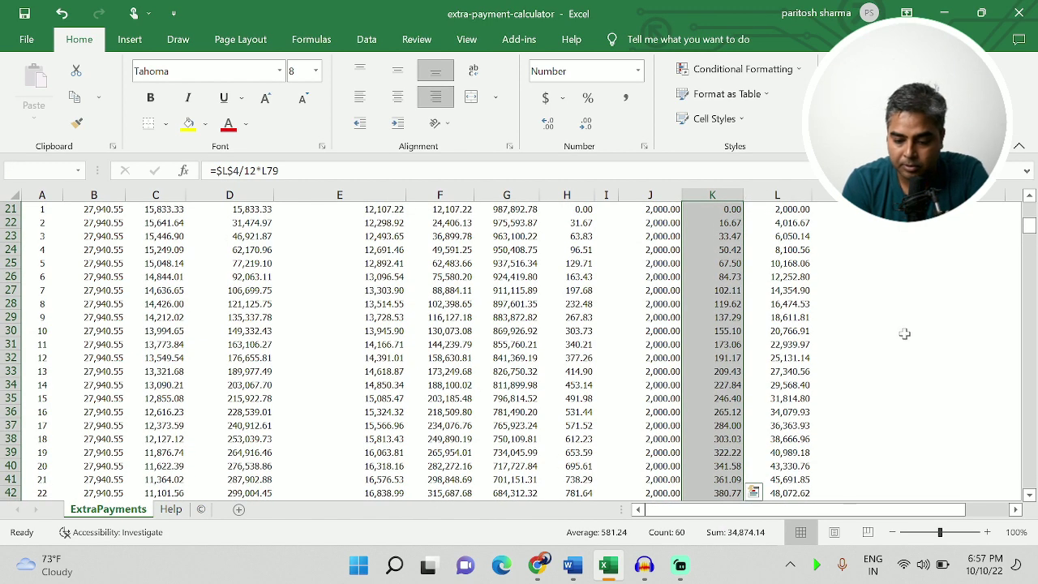
scroll(909, 334, up, 4)
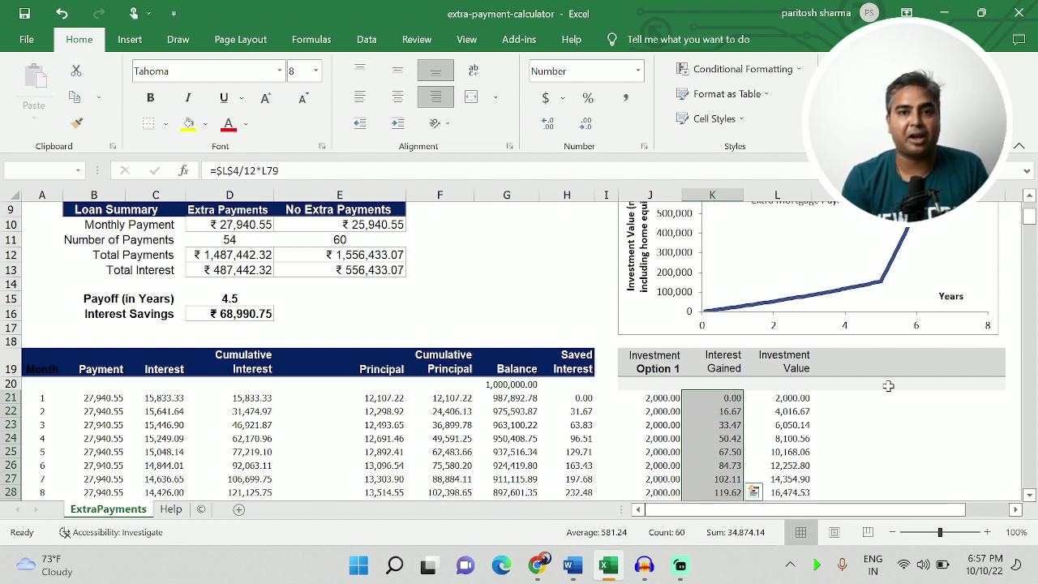
click(487, 316)
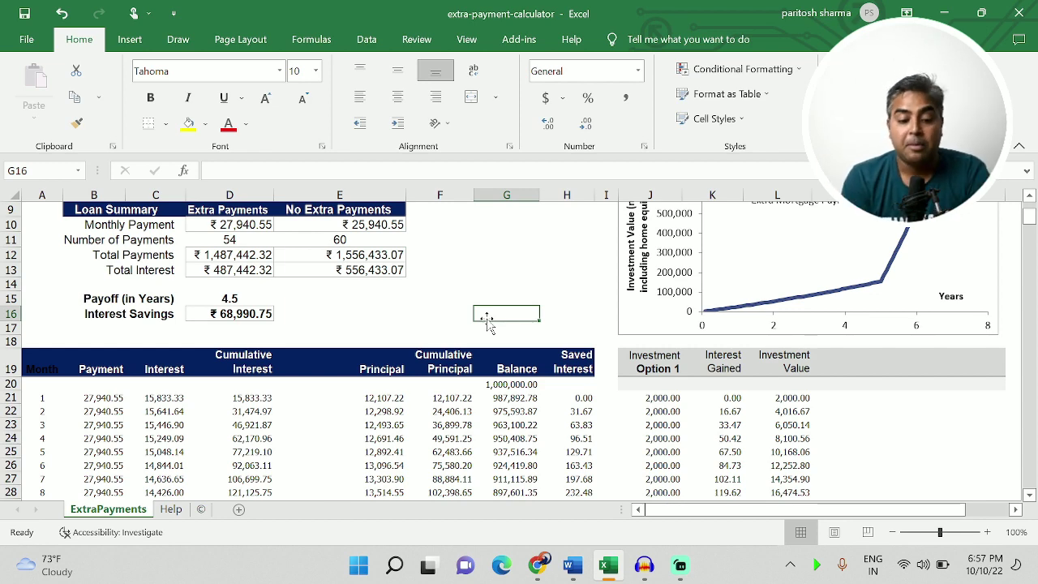
Set the Term of Loan back to 15 years.
scroll(357, 317, up, 3)
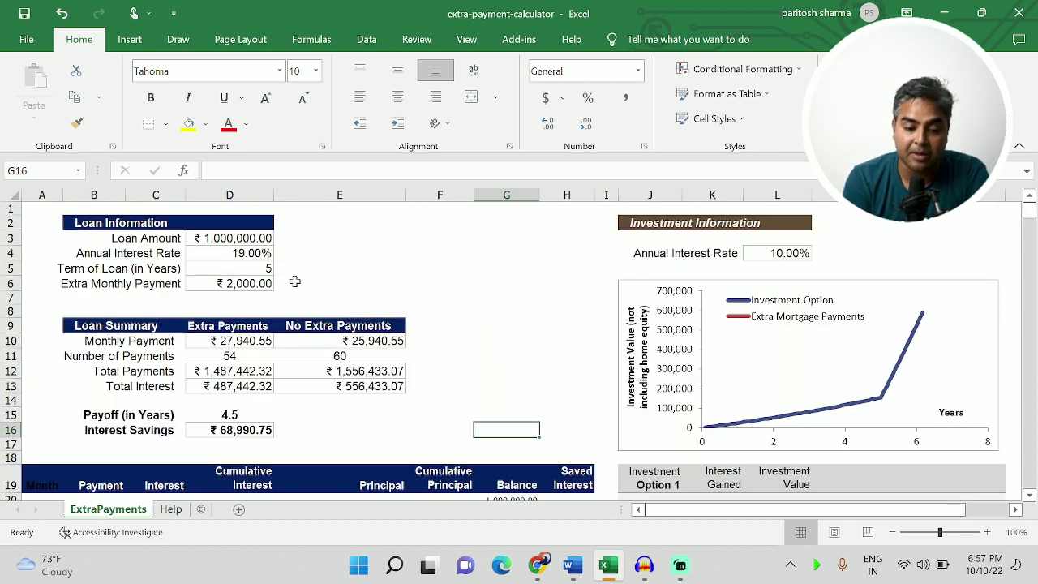
click(269, 265)
text(1)
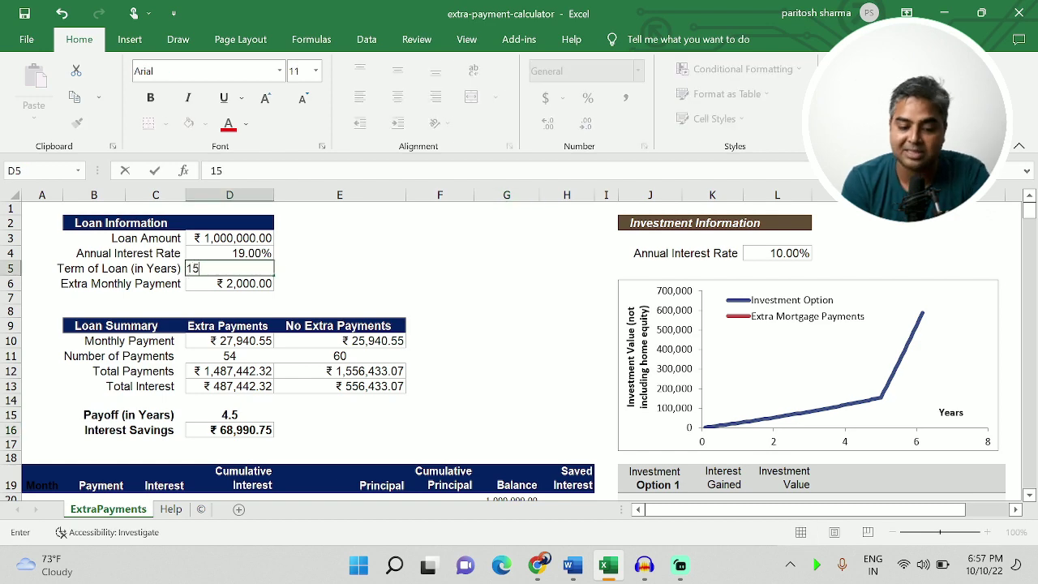
click(471, 301)
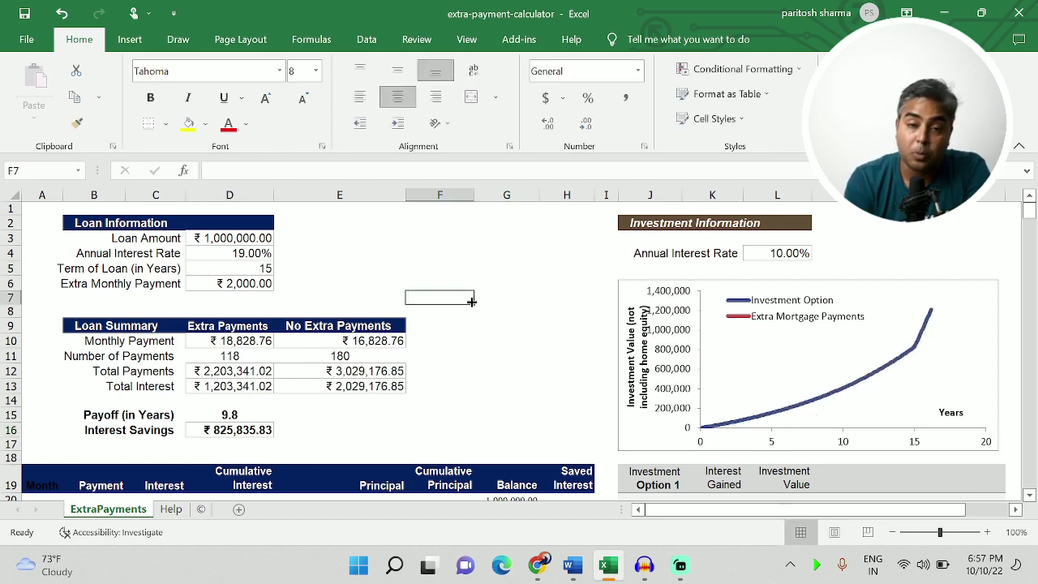
Scroll through the payment schedule and check the final investment value formula in L200.
scroll(471, 301, down, 3)
scroll(471, 301, down, 6)
scroll(471, 301, down, 1)
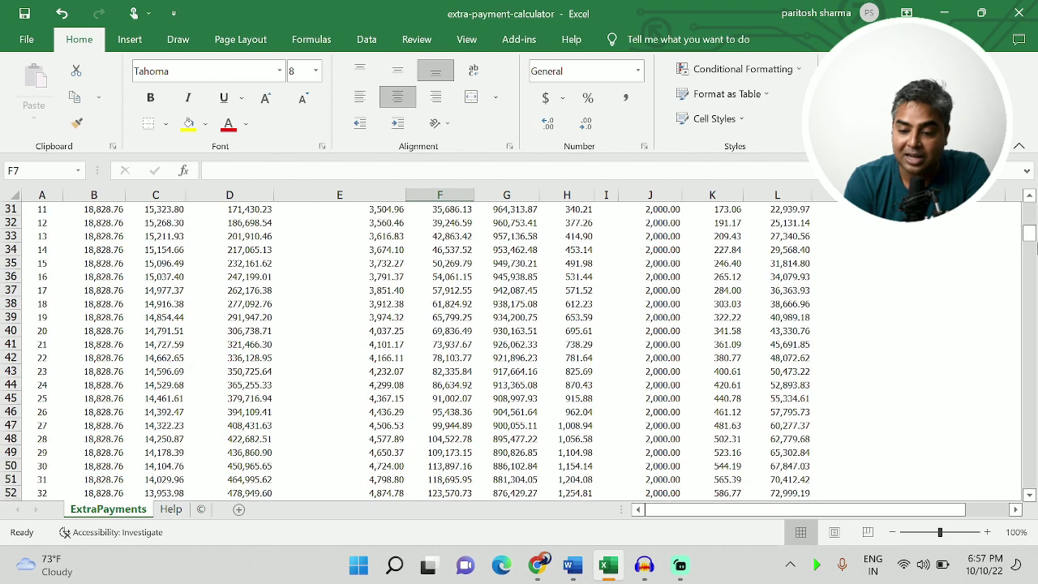
drag(1029, 239, 1027, 338)
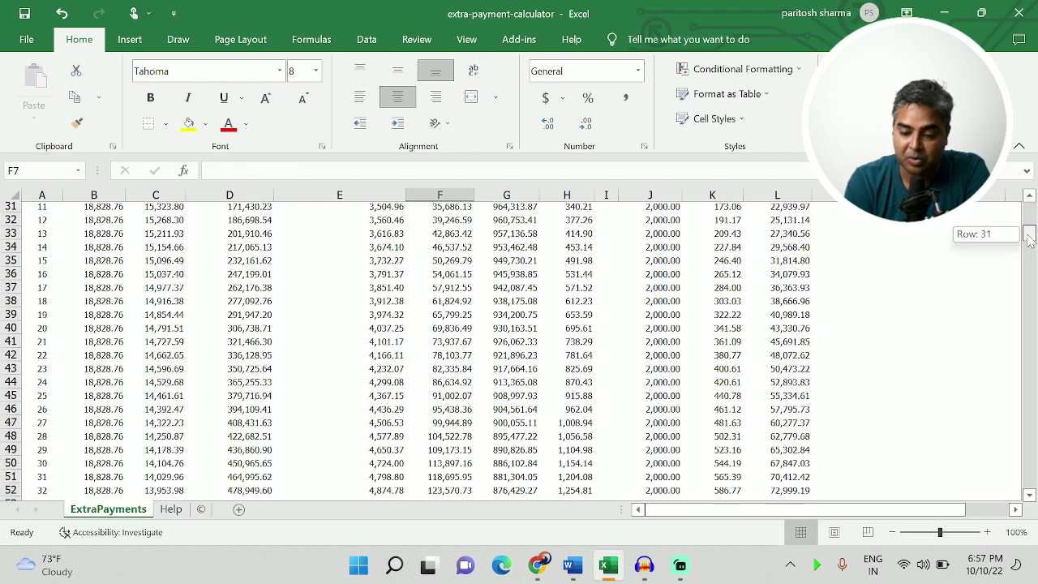
scroll(837, 427, up, 2)
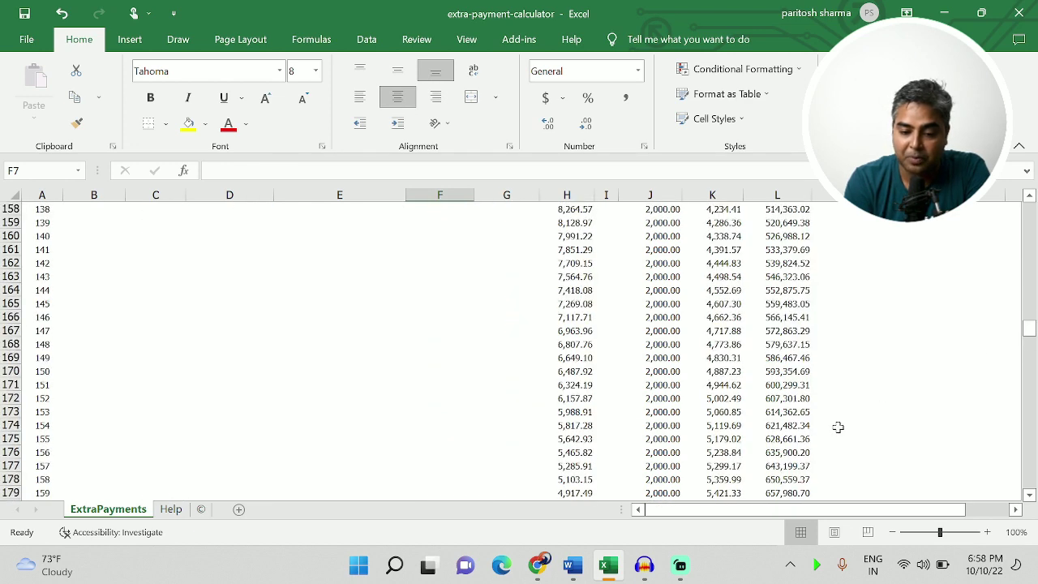
scroll(837, 427, down, 2)
scroll(837, 427, up, 8)
scroll(837, 427, up, 6)
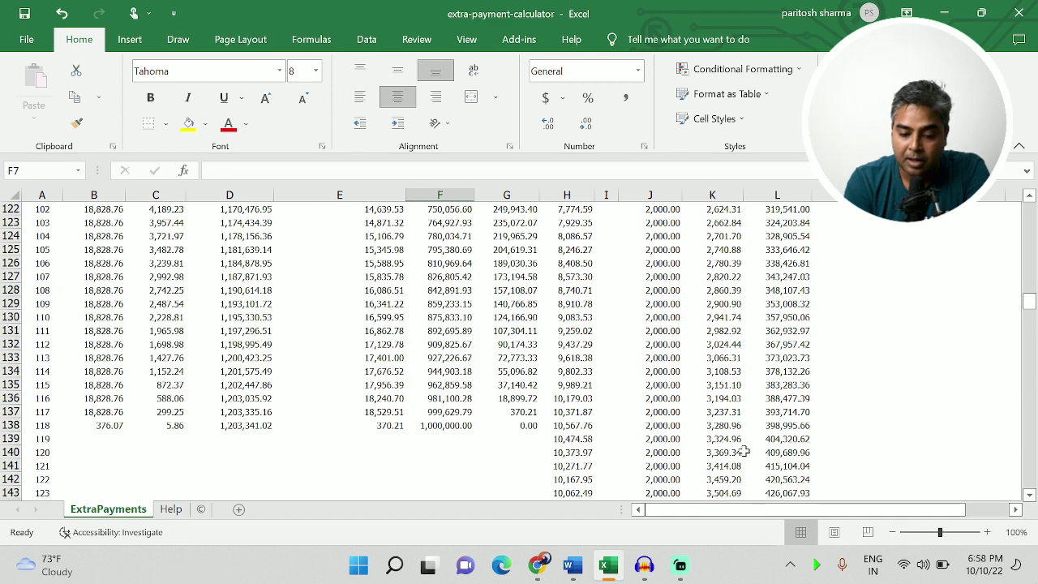
scroll(709, 441, down, 19)
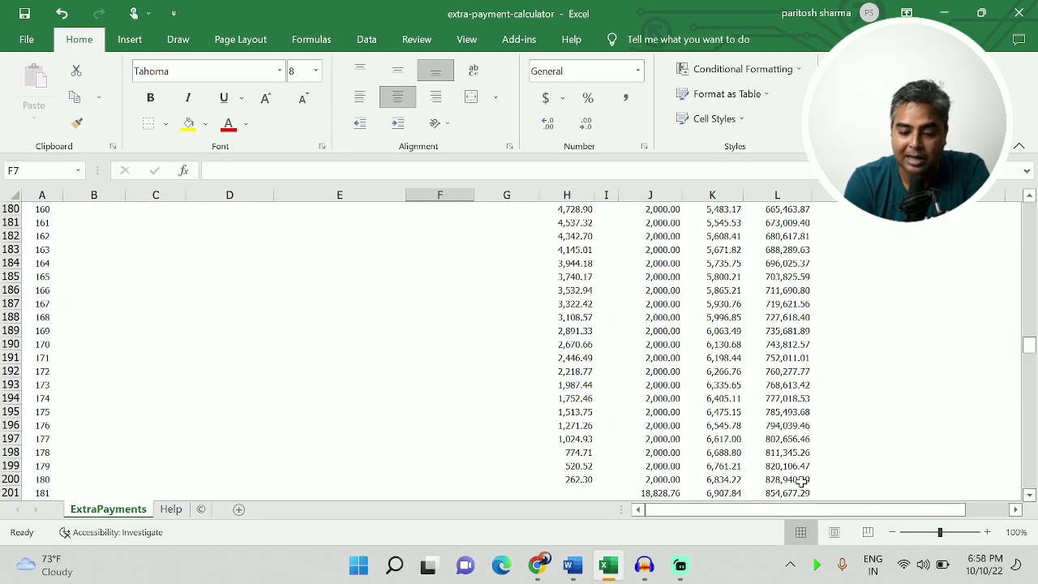
click(801, 481)
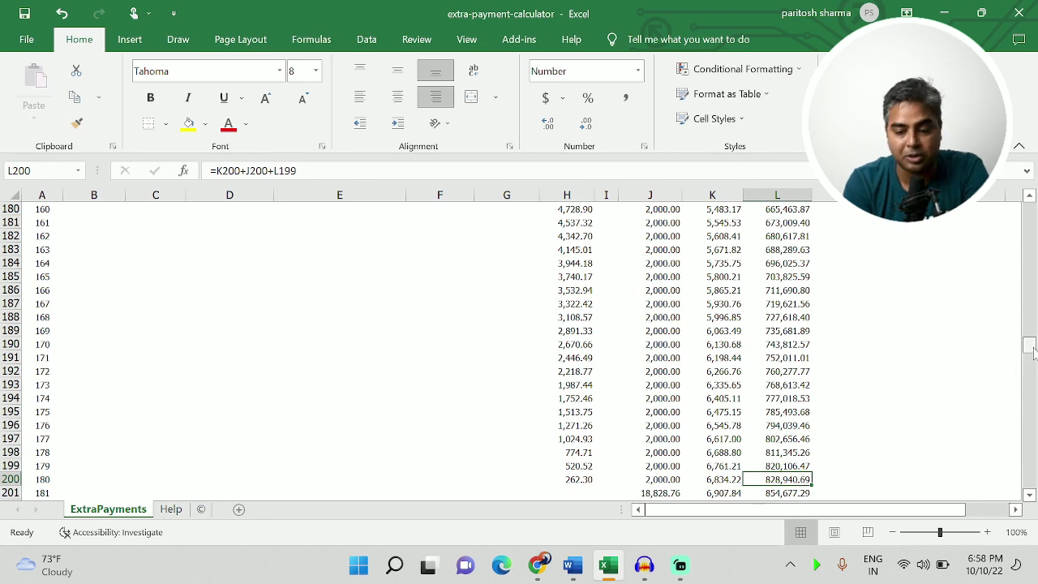
drag(1030, 348, 1027, 212)
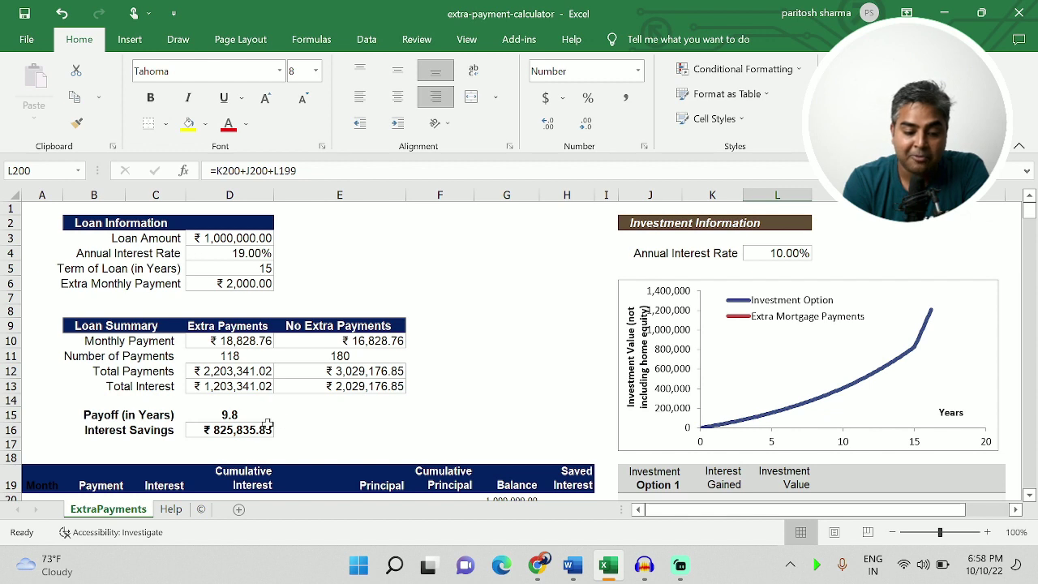
click(244, 430)
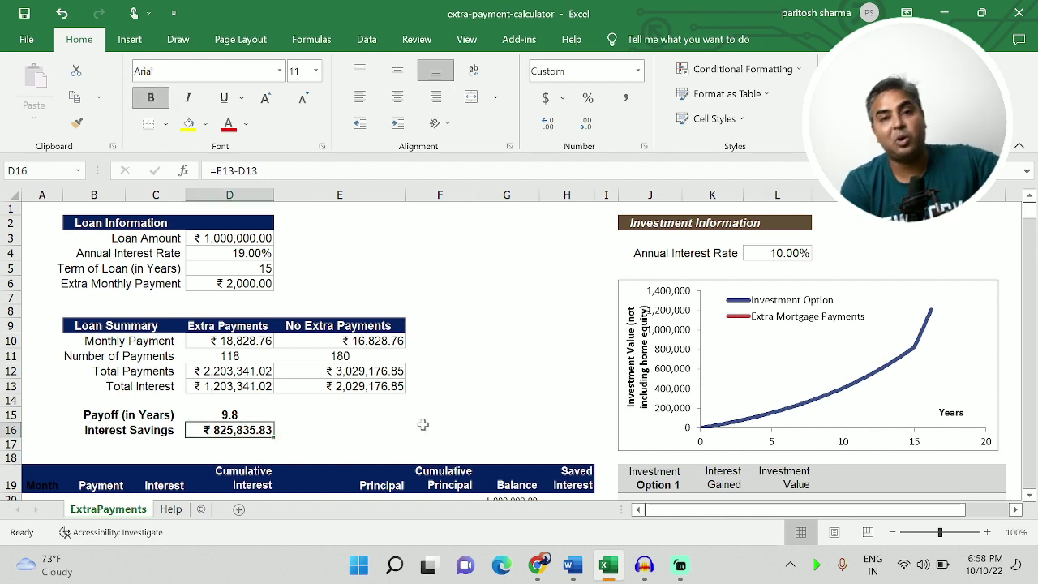